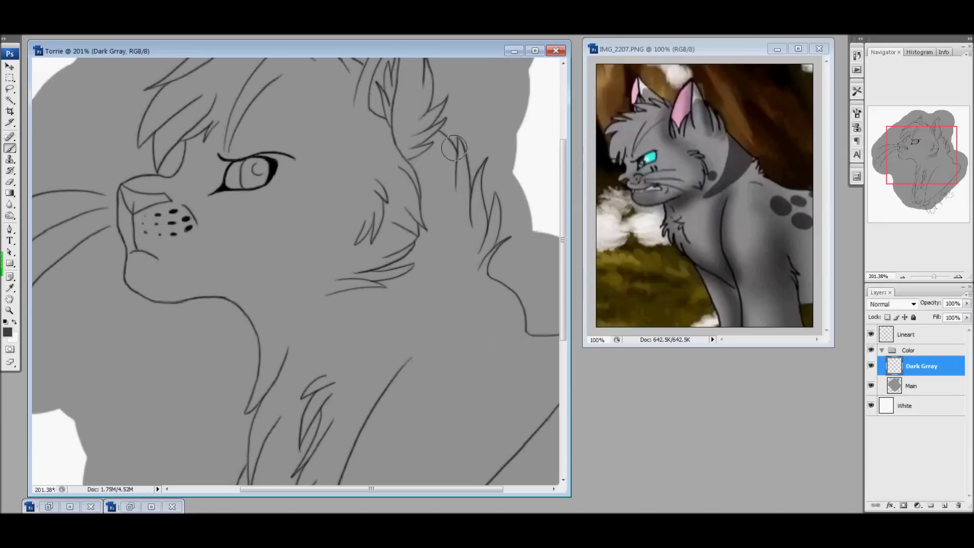
Step: Paint a dark gray crescent stripe down the back of the cat's neck on the Dark Grray layer
{"action": "mouse_move", "coordinate": [406, 350]}
{"action": "left_mouse_down"}
{"action": "mouse_move", "coordinate": [487, 162]}
{"action": "mouse_move", "coordinate": [485, 190]}
{"action": "left_mouse_up"}
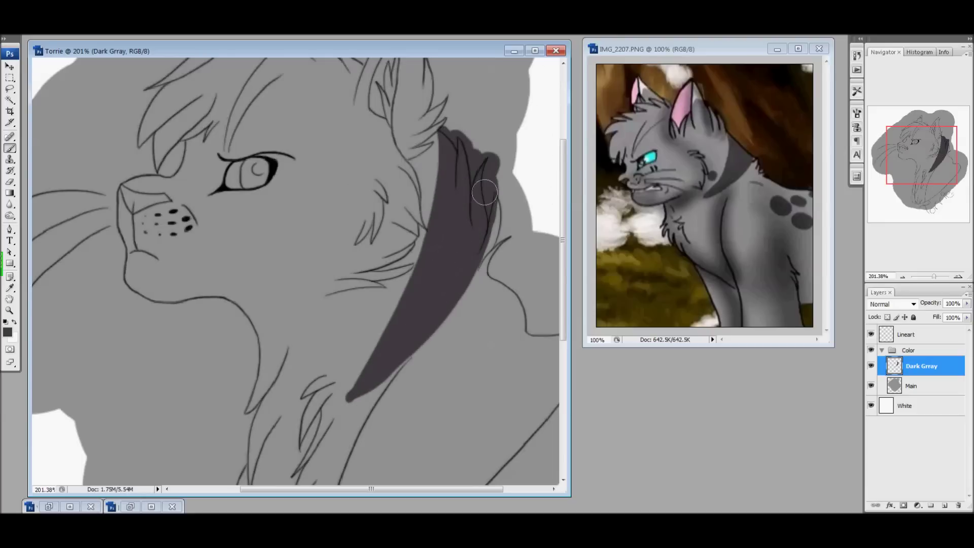
Step: Switch to Livestream Procaster and send "I adore this video <3" plus a follow-up remark about the books in the chat
{"action": "key", "text": "alt+Tab"}
{"action": "type", "text": "I adore this video <3"}
{"action": "key", "text": "Return"}
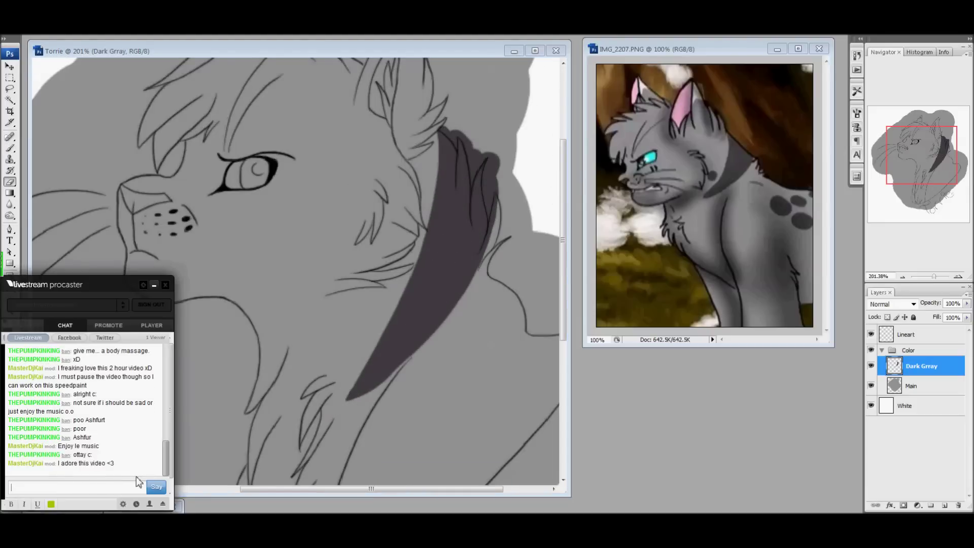
{"action": "type", "text": "The"}
{"action": "key", "text": "Return"}
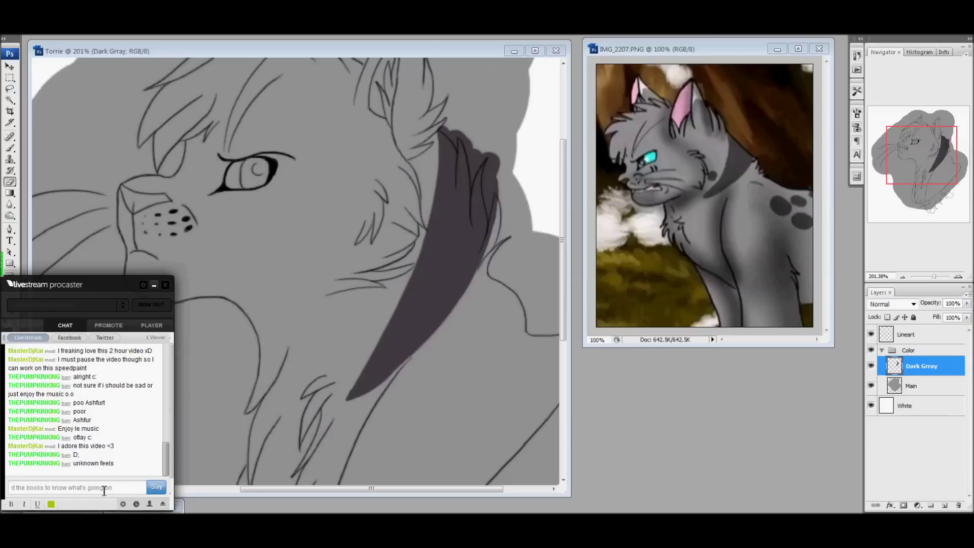
Step: Back in Photoshop, paint a round dark gray spot beside the neck stripe's lower tip and color the nose dark gray
{"action": "key", "text": "alt+Tab"}
{"action": "scroll", "coordinate": [353, 341], "scroll_direction": "up", "scroll_amount": 3}
{"action": "key", "text": "b"}
{"action": "left_click", "coordinate": [327, 389]}
{"action": "key", "text": "ctrl+z"}
{"action": "left_click", "coordinate": [326, 387]}
{"action": "left_click_drag", "start_coordinate": [929, 155], "coordinate": [894, 148]}
{"action": "mouse_move", "coordinate": [345, 218]}
{"action": "left_mouse_down"}
{"action": "mouse_move", "coordinate": [366, 256]}
{"action": "mouse_move", "coordinate": [428, 239]}
{"action": "left_mouse_up"}
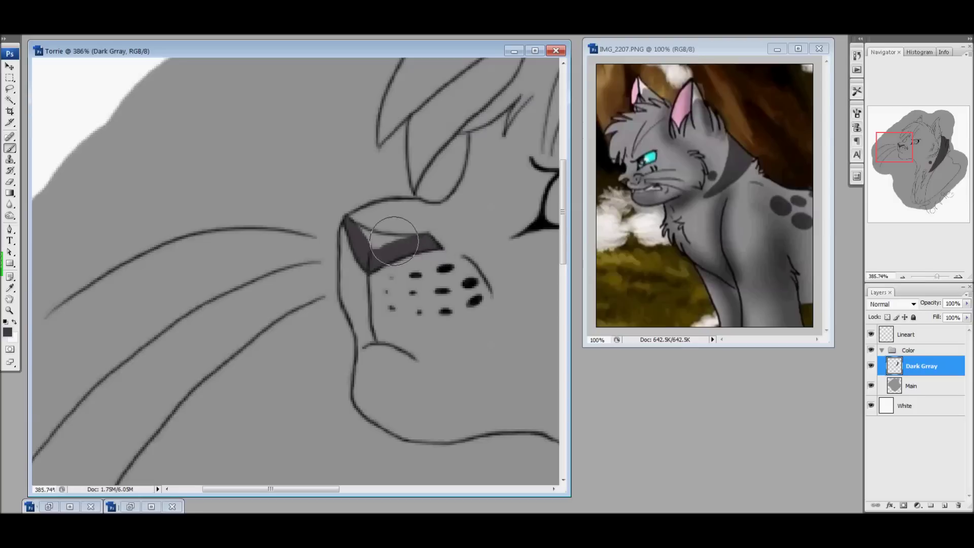
Step: Create a layer named White in the Color group and paint both ear tips white
{"action": "key", "text": "ctrl+alt+0"}
{"action": "key", "text": "ctrl+shift+alt+n"}
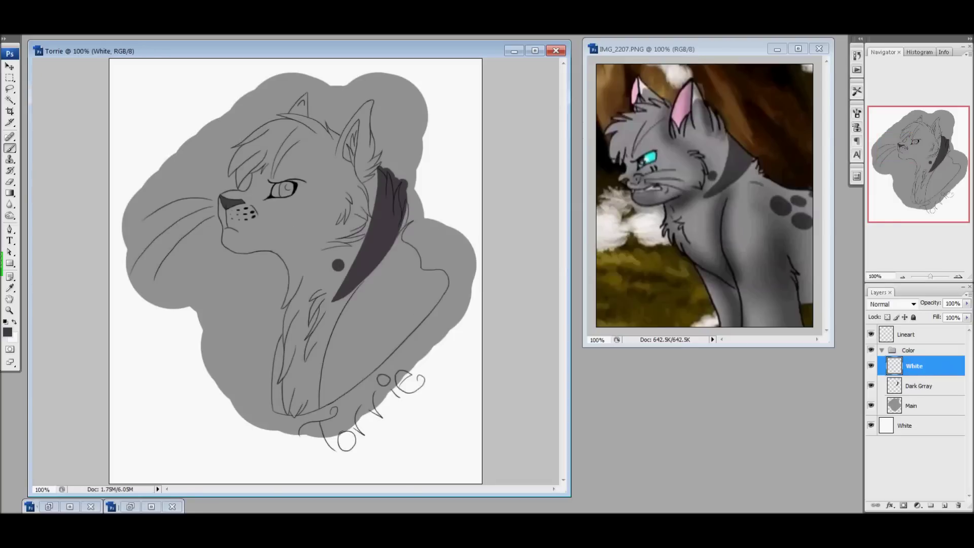
{"action": "scroll", "coordinate": [366, 142], "scroll_direction": "up", "scroll_amount": 3}
{"action": "mouse_move", "coordinate": [421, 177]}
{"action": "left_mouse_down"}
{"action": "mouse_move", "coordinate": [365, 223]}
{"action": "mouse_move", "coordinate": [401, 188]}
{"action": "mouse_move", "coordinate": [427, 137]}
{"action": "left_mouse_up"}
{"action": "key", "text": "e"}
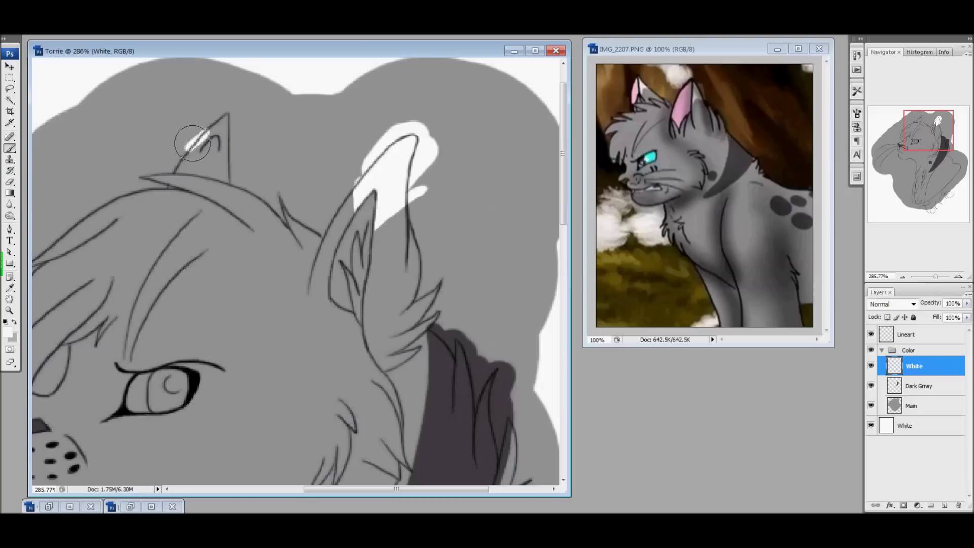
{"action": "left_click_drag", "start_coordinate": [193, 143], "coordinate": [229, 139]}
Step: Add a layer named Inside ear above the White layer
{"action": "left_click_drag", "start_coordinate": [935, 277], "coordinate": [932, 278]}
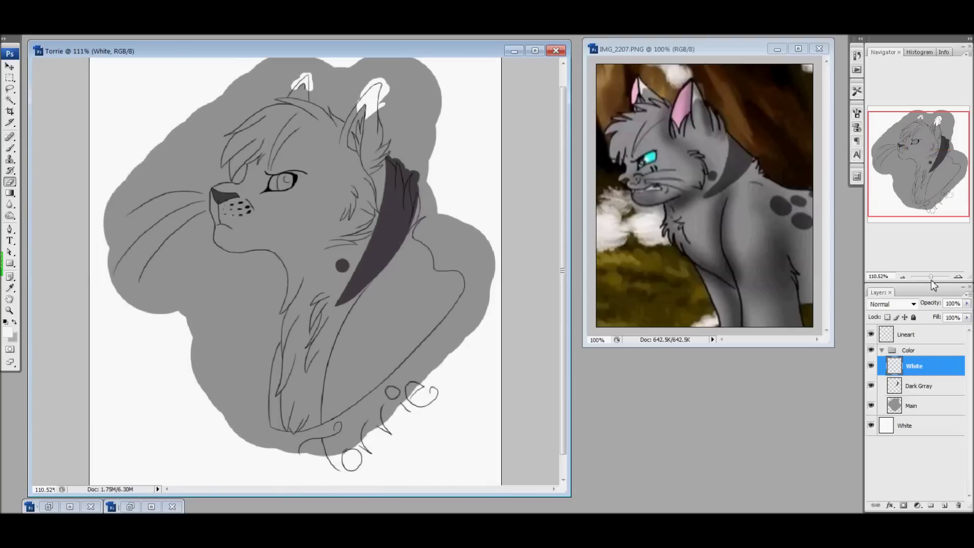
{"action": "left_click", "coordinate": [941, 507]}
{"action": "double_click", "coordinate": [916, 366]}
Step: Choose a pink foreground color and paint the inside of the near ear, tidying its edges with the eraser
{"action": "left_click", "coordinate": [7, 332]}
{"action": "left_click", "coordinate": [642, 328]}
{"action": "left_click", "coordinate": [766, 319]}
{"action": "left_click_drag", "start_coordinate": [931, 277], "coordinate": [939, 277]}
{"action": "left_click_drag", "start_coordinate": [929, 152], "coordinate": [932, 134]}
{"action": "key", "text": "b"}
{"action": "mouse_move", "coordinate": [369, 76]}
{"action": "left_mouse_down"}
{"action": "mouse_move", "coordinate": [349, 297]}
{"action": "mouse_move", "coordinate": [357, 96]}
{"action": "left_mouse_up"}
{"action": "key", "text": "e"}
{"action": "left_click_drag", "start_coordinate": [932, 133], "coordinate": [933, 126]}
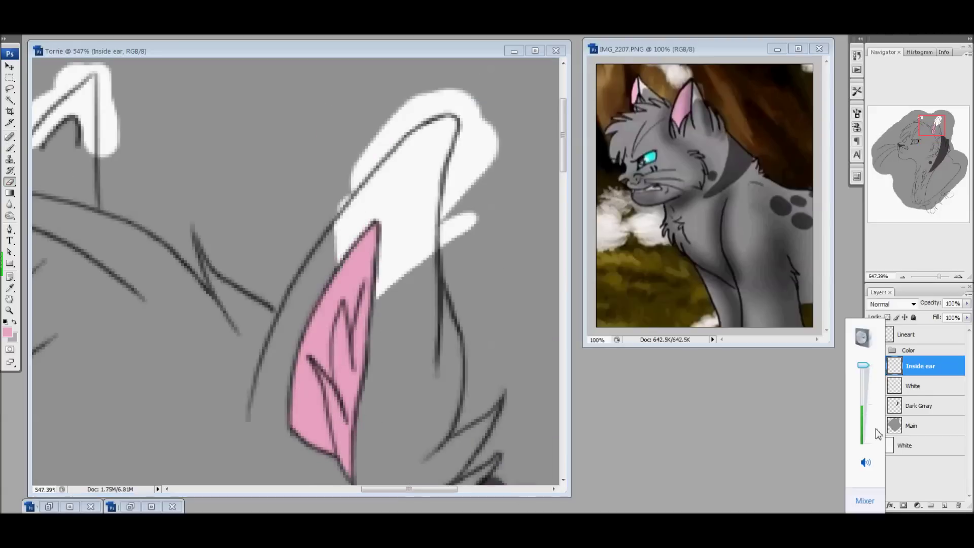
Step: Add a layer named Darker Gray and paint two short near-black marks beneath the eye
{"action": "left_click", "coordinate": [912, 142]}
{"action": "key", "text": "ctrl+shift+alt+n"}
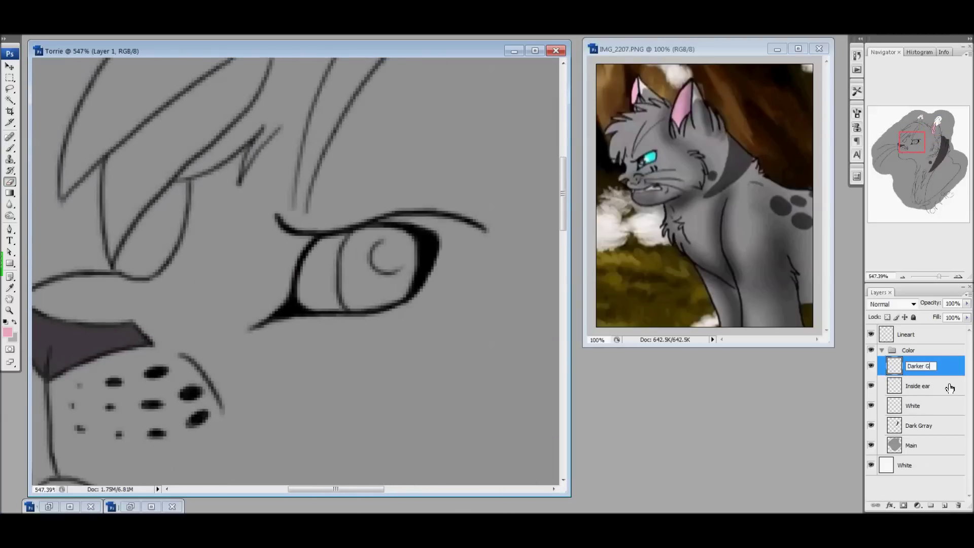
{"action": "left_click", "coordinate": [657, 166]}
{"action": "left_click", "coordinate": [7, 333]}
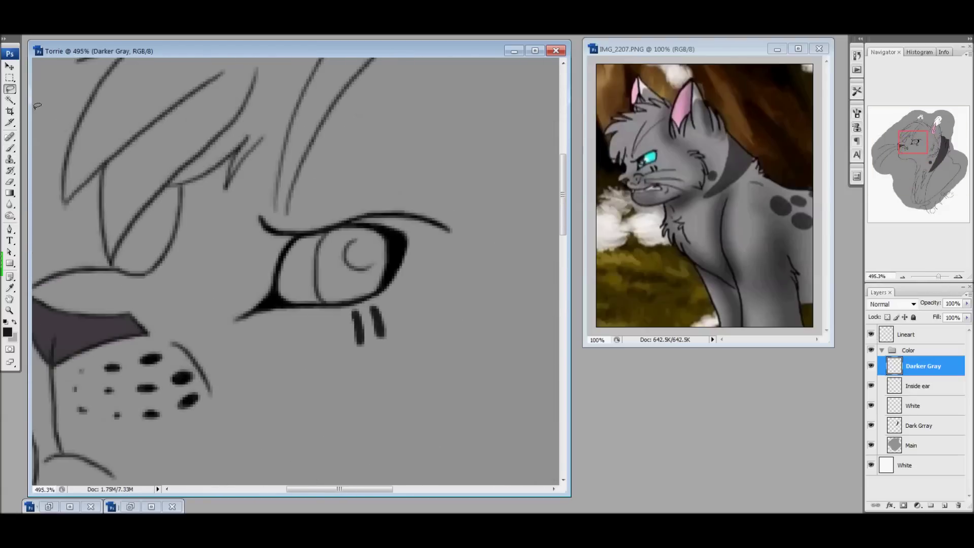
{"action": "key", "text": "v"}
{"action": "left_click", "coordinate": [910, 365], "text": "ctrl"}
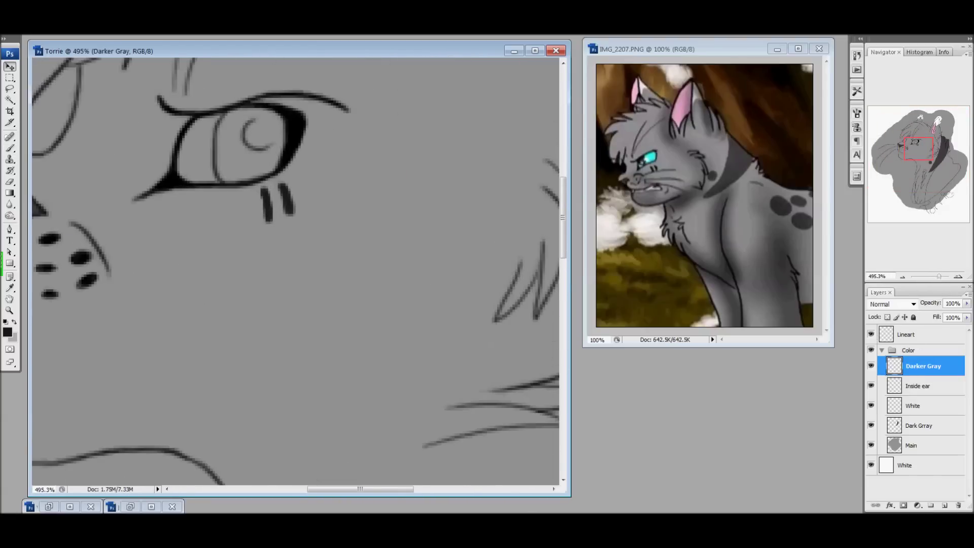
Step: Create an Eye group containing a layer named Main and paint the iris bright cyan on it
{"action": "left_click", "coordinate": [931, 505]}
{"action": "double_click", "coordinate": [921, 362]}
{"action": "type", "text": "Eye"}
{"action": "key", "text": "Return"}
{"action": "key", "text": "ctrl+shift+n"}
{"action": "type", "text": "Main"}
{"action": "key", "text": "Return"}
{"action": "scroll", "coordinate": [244, 128], "scroll_direction": "up", "scroll_amount": 3}
{"action": "mouse_move", "coordinate": [325, 142]}
{"action": "left_mouse_down"}
{"action": "mouse_move", "coordinate": [300, 254]}
{"action": "mouse_move", "coordinate": [385, 152]}
{"action": "mouse_move", "coordinate": [310, 245]}
{"action": "mouse_move", "coordinate": [358, 173]}
{"action": "left_mouse_up"}
Step: Add a layer named Secondary and shade the iris with curved strokes in a darker turquoise
{"action": "left_click", "coordinate": [945, 505]}
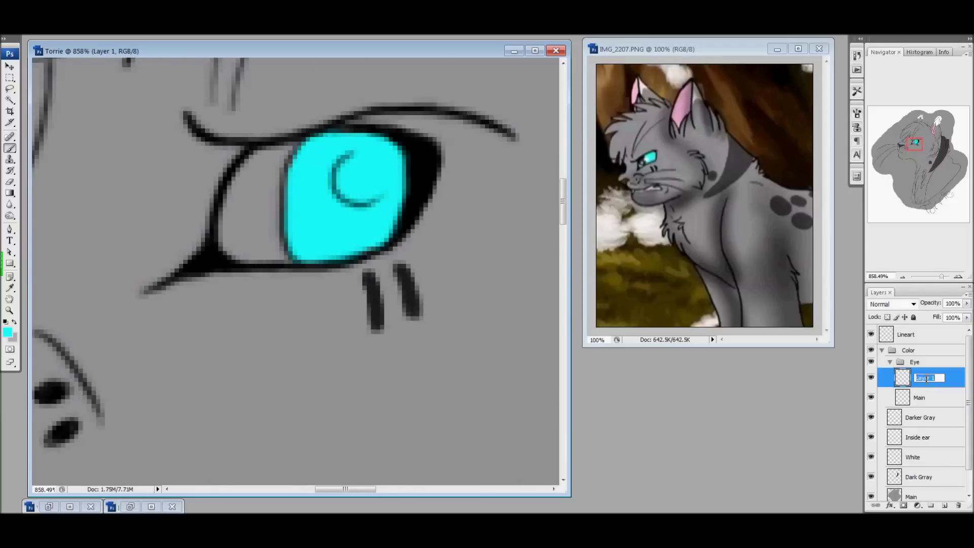
{"action": "left_click", "coordinate": [8, 332]}
{"action": "left_click", "coordinate": [646, 334]}
{"action": "left_click", "coordinate": [753, 305]}
{"action": "left_click", "coordinate": [858, 112]}
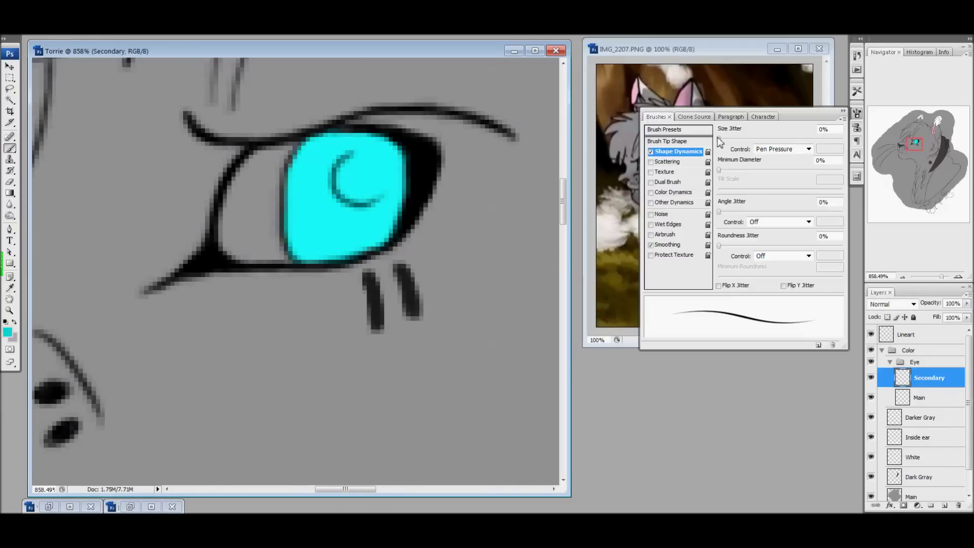
{"action": "left_click_drag", "start_coordinate": [350, 176], "coordinate": [367, 182]}
{"action": "mouse_move", "coordinate": [313, 218]}
{"action": "left_mouse_down"}
{"action": "mouse_move", "coordinate": [355, 181]}
{"action": "mouse_move", "coordinate": [312, 160]}
{"action": "left_mouse_up"}
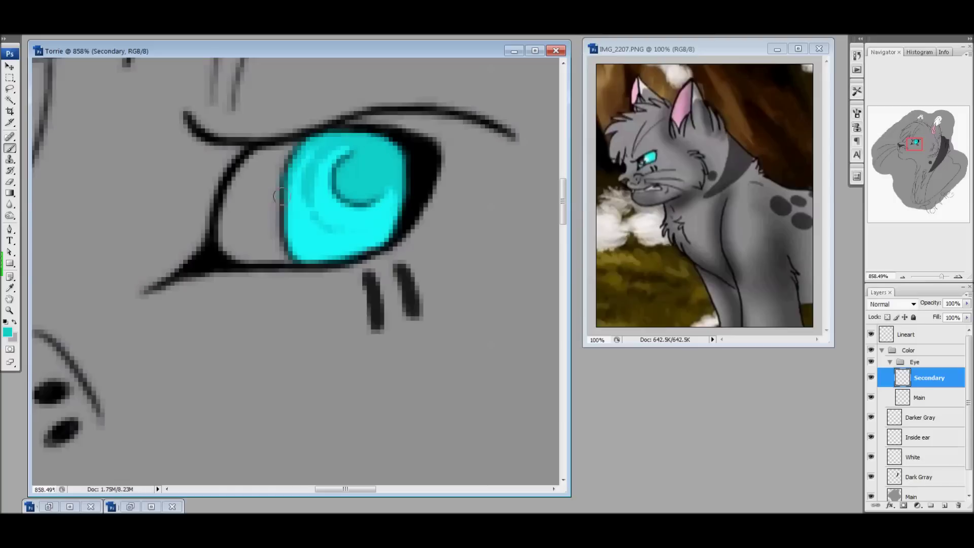
{"action": "mouse_move", "coordinate": [278, 196]}
{"action": "left_mouse_down"}
{"action": "mouse_move", "coordinate": [390, 230]}
{"action": "mouse_move", "coordinate": [316, 153]}
{"action": "left_mouse_up"}
Step: Add a layer named Pupil and paint a dark teal pupil inside the iris
{"action": "mouse_move", "coordinate": [942, 277]}
{"action": "left_mouse_down"}
{"action": "mouse_move", "coordinate": [932, 276]}
{"action": "mouse_move", "coordinate": [945, 277]}
{"action": "left_mouse_up"}
{"action": "left_click", "coordinate": [945, 505]}
{"action": "double_click", "coordinate": [924, 377]}
{"action": "left_click", "coordinate": [7, 333]}
{"action": "left_click", "coordinate": [765, 299]}
{"action": "key", "text": "b"}
{"action": "mouse_move", "coordinate": [335, 223]}
{"action": "left_mouse_down"}
{"action": "mouse_move", "coordinate": [385, 254]}
{"action": "mouse_move", "coordinate": [372, 191]}
{"action": "mouse_move", "coordinate": [356, 325]}
{"action": "mouse_move", "coordinate": [421, 234]}
{"action": "mouse_move", "coordinate": [324, 173]}
{"action": "mouse_move", "coordinate": [284, 203]}
{"action": "left_mouse_up"}
Step: Add a layer named Light in the Eye group and paint pale curved highlights across the iris
{"action": "mouse_move", "coordinate": [945, 277]}
{"action": "left_mouse_down"}
{"action": "mouse_move", "coordinate": [923, 276]}
{"action": "mouse_move", "coordinate": [943, 277]}
{"action": "left_mouse_up"}
{"action": "left_click", "coordinate": [945, 506]}
{"action": "left_click", "coordinate": [8, 332]}
{"action": "mouse_move", "coordinate": [487, 249]}
{"action": "left_mouse_down"}
{"action": "mouse_move", "coordinate": [394, 268]}
{"action": "mouse_move", "coordinate": [406, 289]}
{"action": "left_mouse_up"}
Step: Add another layer in the Eye group and paint the white of the eye in a very pale tint
{"action": "mouse_move", "coordinate": [943, 276]}
{"action": "left_mouse_down"}
{"action": "mouse_move", "coordinate": [925, 277]}
{"action": "mouse_move", "coordinate": [942, 277]}
{"action": "left_mouse_up"}
{"action": "left_click", "coordinate": [945, 506]}
{"action": "left_click", "coordinate": [7, 332]}
{"action": "left_click", "coordinate": [750, 307]}
{"action": "mouse_move", "coordinate": [494, 155]}
{"action": "left_mouse_down"}
{"action": "mouse_move", "coordinate": [507, 161]}
{"action": "mouse_move", "coordinate": [446, 264]}
{"action": "mouse_move", "coordinate": [471, 184]}
{"action": "left_mouse_up"}
{"action": "left_click_drag", "start_coordinate": [457, 254], "coordinate": [312, 284]}
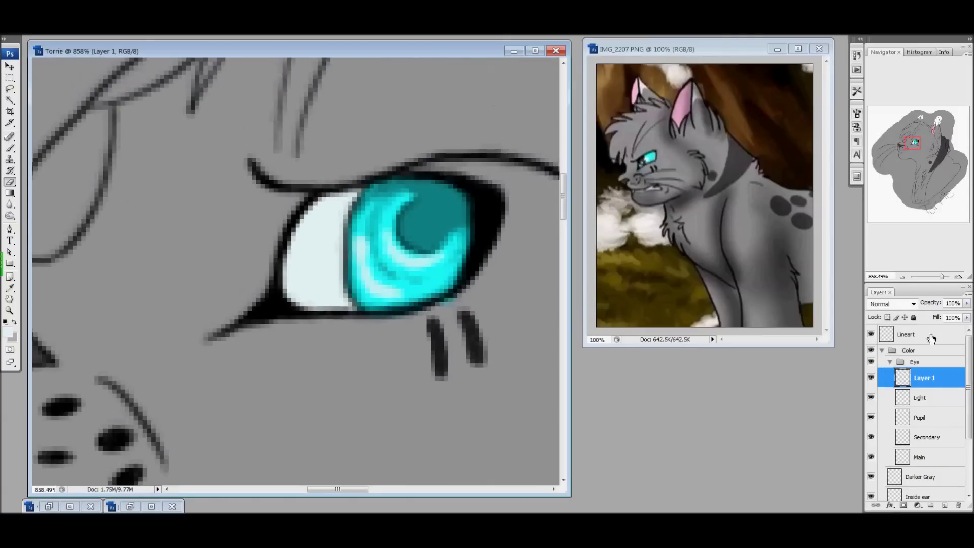
Step: Add a layer named Light above Lineart and paint a white reflection across the eye
{"action": "left_click", "coordinate": [945, 506]}
{"action": "double_click", "coordinate": [913, 335]}
{"action": "type", "text": "L"}
{"action": "mouse_move", "coordinate": [406, 247]}
{"action": "left_mouse_down"}
{"action": "mouse_move", "coordinate": [386, 213]}
{"action": "mouse_move", "coordinate": [446, 248]}
{"action": "left_mouse_up"}
Step: Select the empty area outside the cat on the Lineart layer with the Magic Wand
{"action": "left_click_drag", "start_coordinate": [941, 277], "coordinate": [932, 277]}
{"action": "left_click", "coordinate": [918, 354]}
{"action": "key", "text": "w"}
{"action": "left_click", "coordinate": [152, 304]}
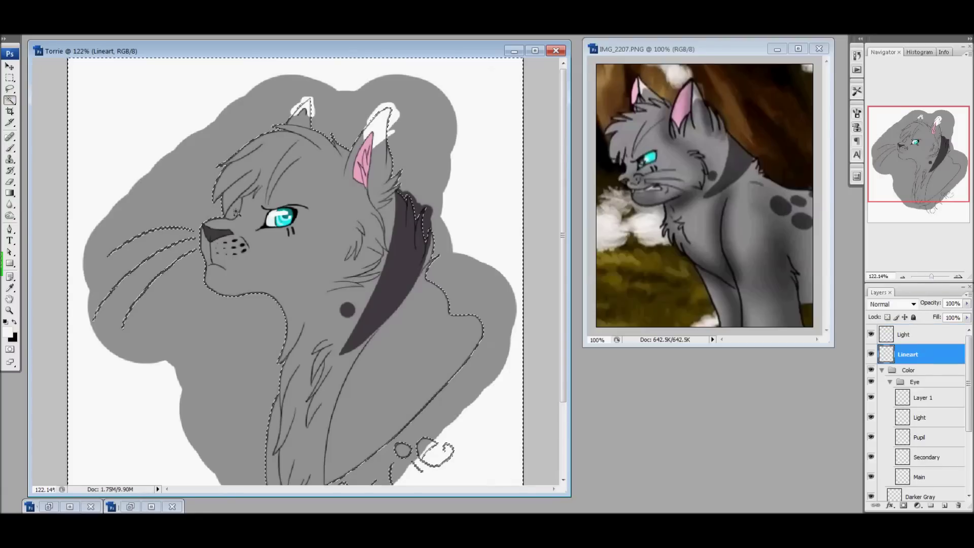
Step: Collapse the Eye group and erase the gray base color outside the cat's outline on the Main layer
{"action": "scroll", "coordinate": [295, 268], "scroll_direction": "down", "scroll_amount": 3}
{"action": "left_click", "coordinate": [921, 477]}
{"action": "left_click", "coordinate": [890, 381]}
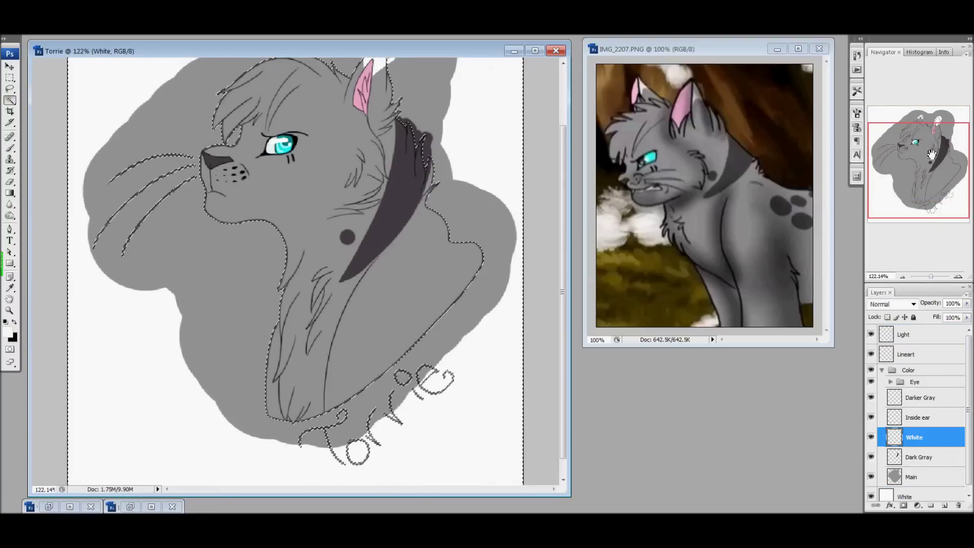
{"action": "scroll", "coordinate": [294, 269], "scroll_direction": "up", "scroll_amount": 3}
{"action": "left_click", "coordinate": [914, 477]}
{"action": "key", "text": "e"}
{"action": "left_click_drag", "start_coordinate": [315, 101], "coordinate": [446, 153]}
{"action": "mouse_move", "coordinate": [229, 102]}
{"action": "left_mouse_down"}
{"action": "mouse_move", "coordinate": [278, 288]}
{"action": "mouse_move", "coordinate": [457, 355]}
{"action": "left_mouse_up"}
Step: Erase the spill outside the outline on the remaining color layers, including Dark Grray and White, and deselect
{"action": "scroll", "coordinate": [294, 269], "scroll_direction": "down", "scroll_amount": 3}
{"action": "left_click", "coordinate": [919, 457]}
{"action": "scroll", "coordinate": [294, 269], "scroll_direction": "up", "scroll_amount": 3}
{"action": "left_click", "coordinate": [914, 437]}
{"action": "left_click", "coordinate": [918, 398]}
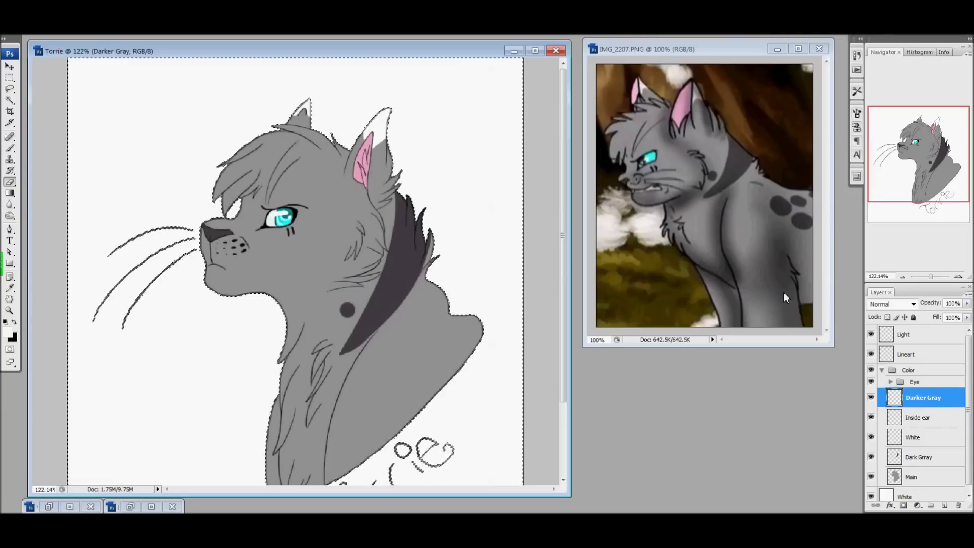
{"action": "left_click", "coordinate": [913, 477]}
{"action": "key", "text": "ctrl+d"}
Step: Inspect the color edges along the neck fur, ears and fringe for leftover spill
{"action": "scroll", "coordinate": [305, 355], "scroll_direction": "down", "scroll_amount": 4}
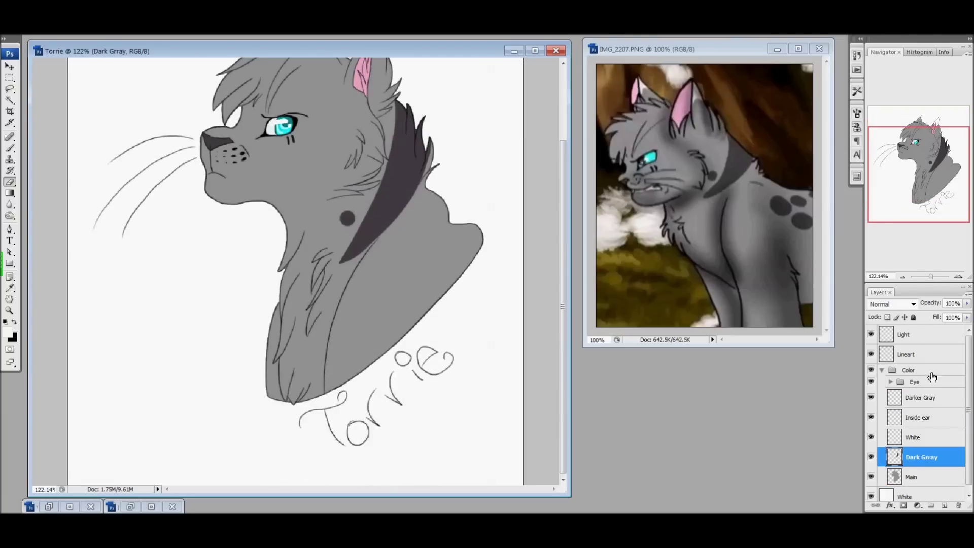
{"action": "left_click", "coordinate": [920, 457]}
{"action": "scroll", "coordinate": [404, 280], "scroll_direction": "up", "scroll_amount": 3}
{"action": "key", "text": "alt+bracketleft"}
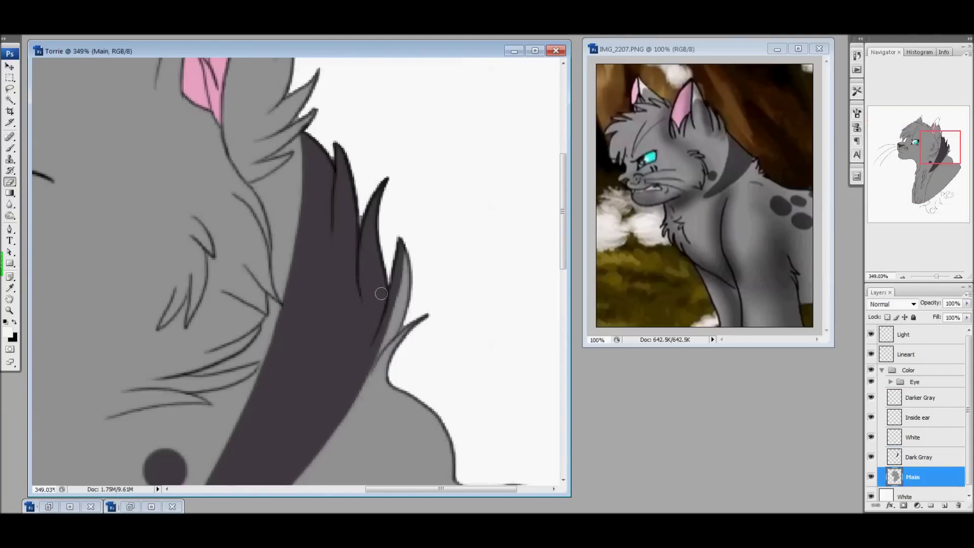
{"action": "scroll", "coordinate": [402, 327], "scroll_direction": "up", "scroll_amount": 5}
{"action": "scroll", "coordinate": [415, 236], "scroll_direction": "left", "scroll_amount": 5}
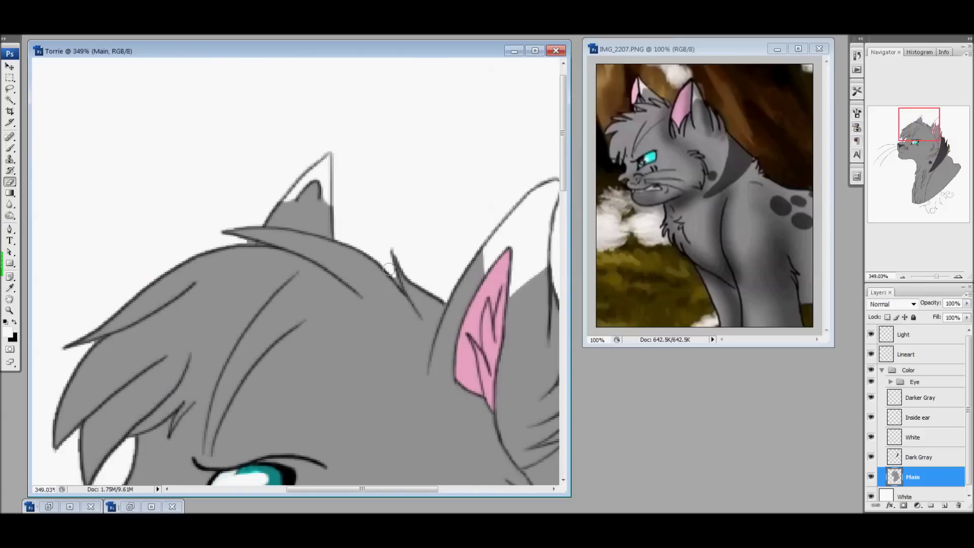
{"action": "scroll", "coordinate": [248, 241], "scroll_direction": "down", "scroll_amount": 3}
{"action": "scroll", "coordinate": [249, 241], "scroll_direction": "left", "scroll_amount": 5}
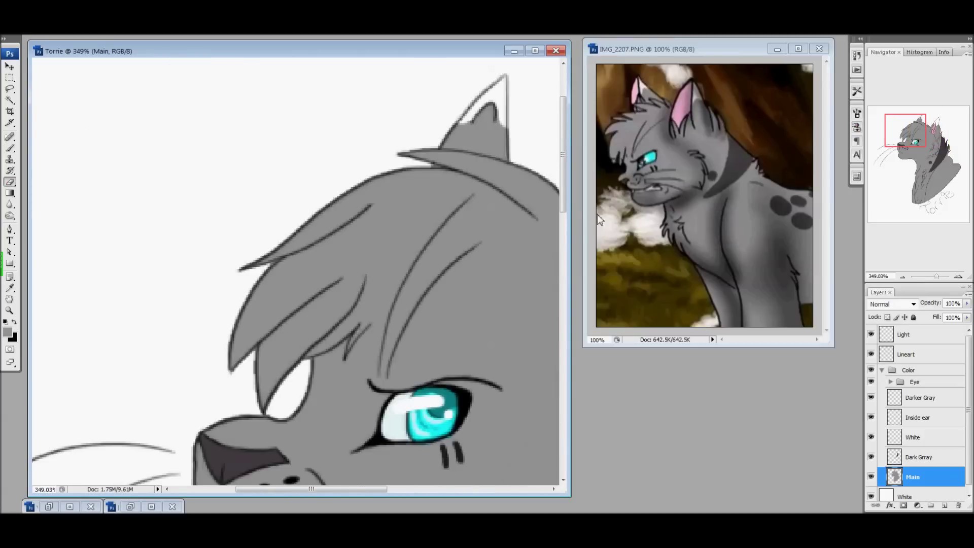
{"action": "scroll", "coordinate": [254, 349], "scroll_direction": "down", "scroll_amount": 5}
{"action": "left_click_drag", "start_coordinate": [936, 277], "coordinate": [934, 282]}
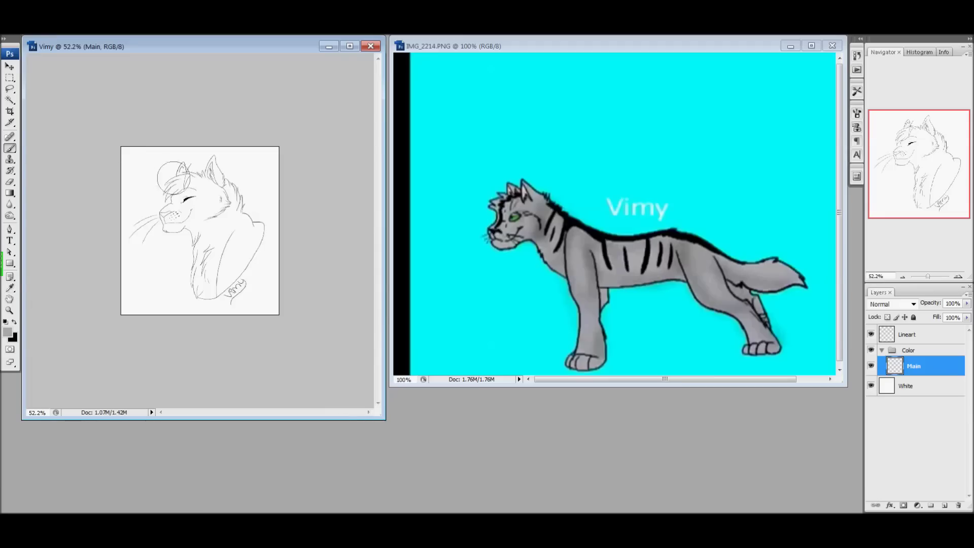
Step: Switch to the Vimy drawing and cover the whole cat with a light gray base on the Main layer
{"action": "left_click_drag", "start_coordinate": [153, 178], "coordinate": [243, 295]}
{"action": "left_click_drag", "start_coordinate": [928, 277], "coordinate": [932, 276]}
{"action": "mouse_move", "coordinate": [904, 157]}
{"action": "left_mouse_down"}
{"action": "mouse_move", "coordinate": [923, 188]}
{"action": "mouse_move", "coordinate": [889, 178]}
{"action": "mouse_move", "coordinate": [891, 153]}
{"action": "left_mouse_up"}
Step: Add a layer named Black above Main and choose a near-black foreground color
{"action": "key", "text": "ctrl+shift+alt+n"}
{"action": "double_click", "coordinate": [914, 366]}
{"action": "type", "text": "Ba"}
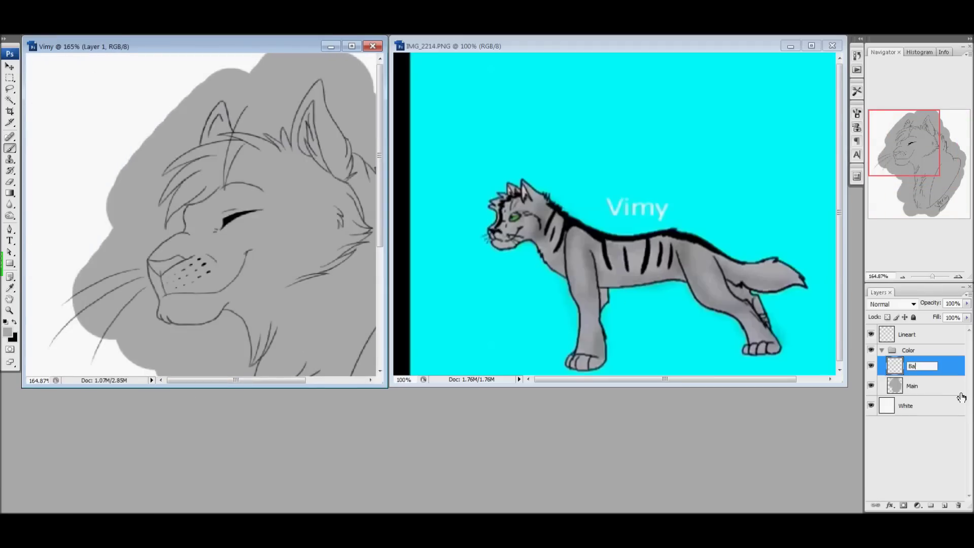
{"action": "left_click", "coordinate": [7, 333]}
{"action": "key", "text": "Return"}
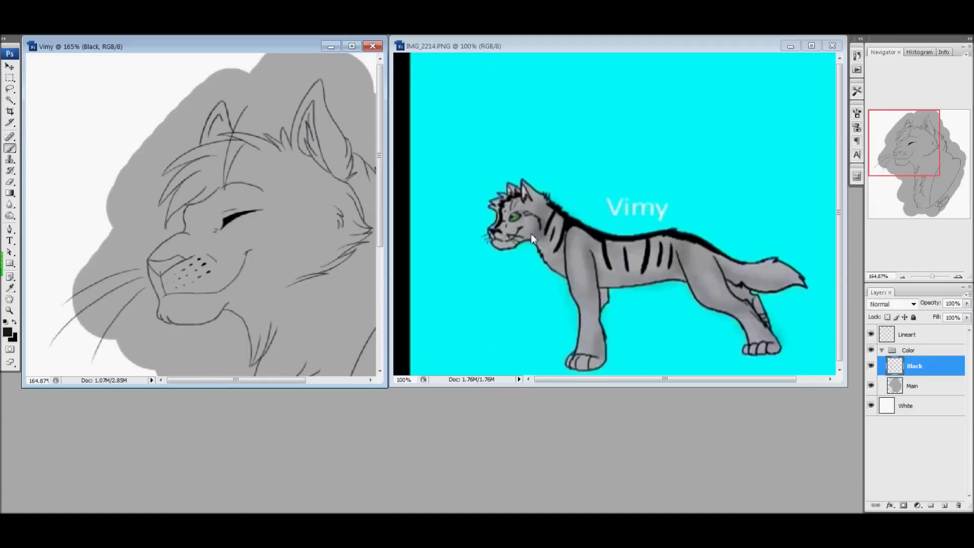
{"action": "key", "text": "b"}
{"action": "left_click_drag", "start_coordinate": [932, 276], "coordinate": [938, 277]}
{"action": "left_click", "coordinate": [91, 331]}
{"action": "mouse_move", "coordinate": [86, 329]}
{"action": "left_mouse_down"}
{"action": "mouse_move", "coordinate": [109, 358]}
{"action": "mouse_move", "coordinate": [166, 326]}
{"action": "left_mouse_up"}
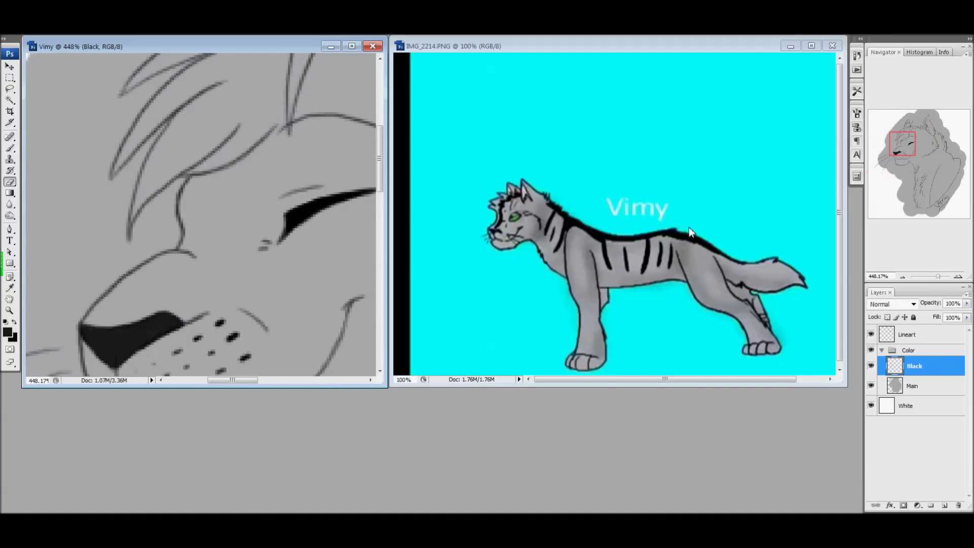
{"action": "left_click_drag", "start_coordinate": [938, 277], "coordinate": [933, 276]}
{"action": "left_click_drag", "start_coordinate": [324, 164], "coordinate": [155, 317]}
{"action": "key", "text": "ctrl+z"}
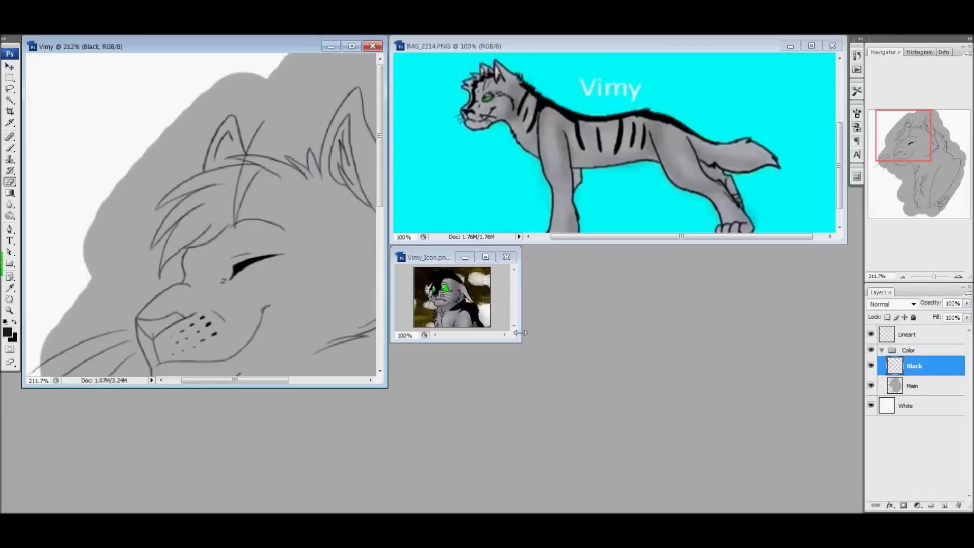
Step: Enlarge the Vimy_Icon reference window and paint the cat's fringe, forehead and muzzle bridge black
{"action": "mouse_move", "coordinate": [521, 332]}
{"action": "left_mouse_down"}
{"action": "mouse_move", "coordinate": [532, 348]}
{"action": "mouse_move", "coordinate": [856, 514]}
{"action": "left_mouse_up"}
{"action": "key", "text": "b"}
{"action": "left_click", "coordinate": [152, 309]}
{"action": "left_click_drag", "start_coordinate": [140, 315], "coordinate": [193, 304]}
{"action": "mouse_move", "coordinate": [177, 297]}
{"action": "left_mouse_down"}
{"action": "mouse_move", "coordinate": [157, 295]}
{"action": "mouse_move", "coordinate": [185, 280]}
{"action": "mouse_move", "coordinate": [194, 297]}
{"action": "mouse_move", "coordinate": [188, 310]}
{"action": "mouse_move", "coordinate": [223, 269]}
{"action": "mouse_move", "coordinate": [201, 252]}
{"action": "mouse_move", "coordinate": [170, 198]}
{"action": "mouse_move", "coordinate": [311, 148]}
{"action": "mouse_move", "coordinate": [202, 285]}
{"action": "left_mouse_up"}
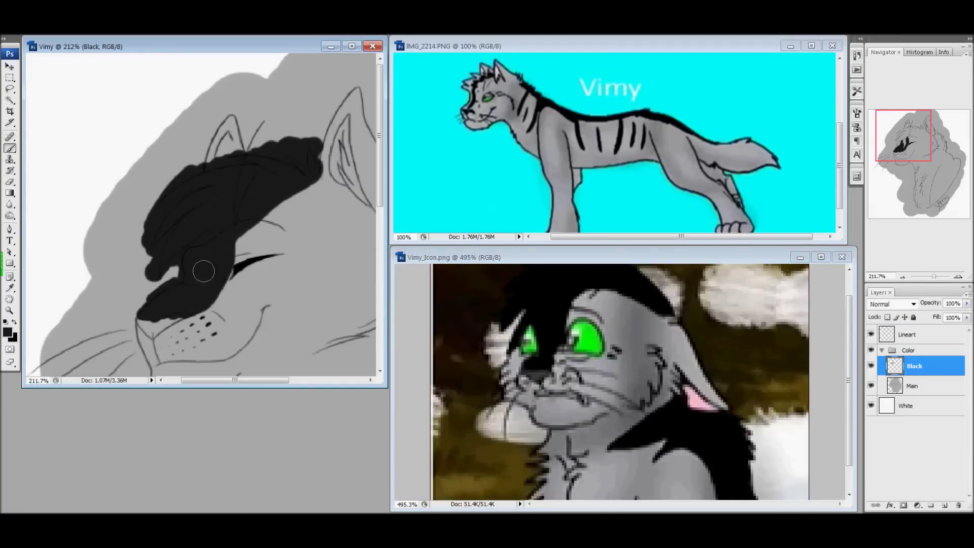
{"action": "left_click_drag", "start_coordinate": [259, 265], "coordinate": [341, 171]}
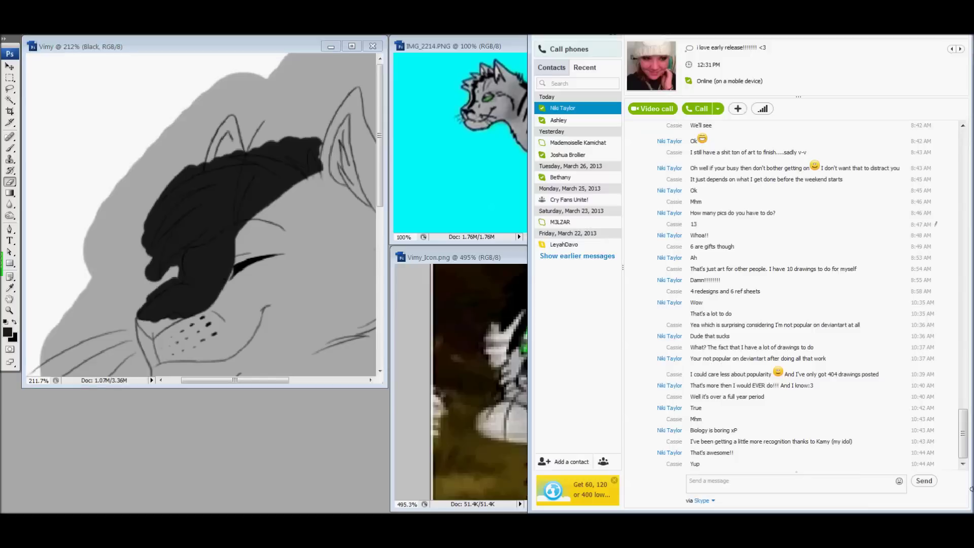
Step: Lower the Black layer's opacity to 30% and erase the overspill above the hairline by the far ear
{"action": "left_click", "coordinate": [10, 148]}
{"action": "scroll", "coordinate": [245, 170], "scroll_direction": "up", "scroll_amount": 5}
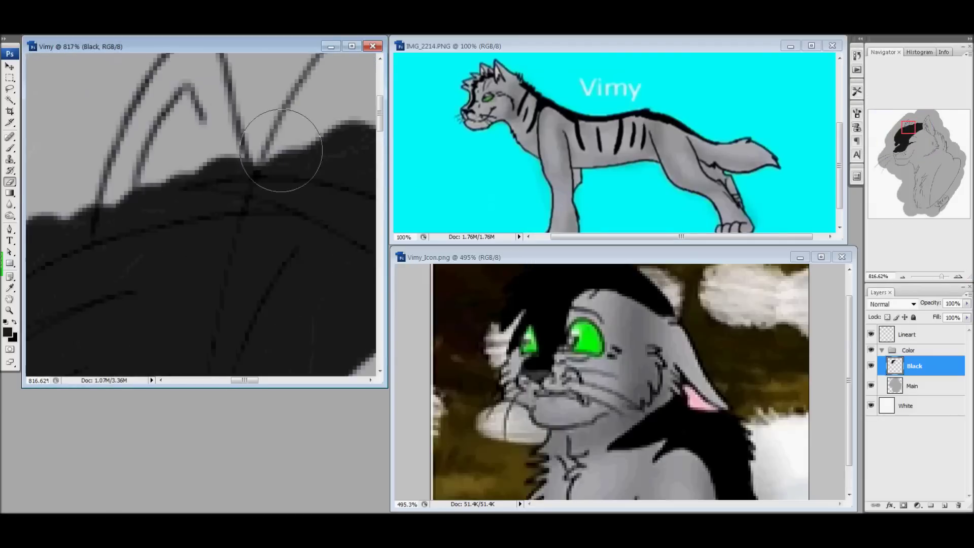
{"action": "mouse_move", "coordinate": [245, 170]}
{"action": "left_mouse_down"}
{"action": "mouse_move", "coordinate": [261, 203]}
{"action": "mouse_move", "coordinate": [112, 225]}
{"action": "mouse_move", "coordinate": [239, 203]}
{"action": "mouse_move", "coordinate": [174, 190]}
{"action": "mouse_move", "coordinate": [217, 163]}
{"action": "mouse_move", "coordinate": [282, 208]}
{"action": "left_mouse_up"}
{"action": "key", "text": "b"}
{"action": "left_click", "coordinate": [967, 303]}
{"action": "left_click_drag", "start_coordinate": [967, 304], "coordinate": [930, 314]}
{"action": "key", "text": "e"}
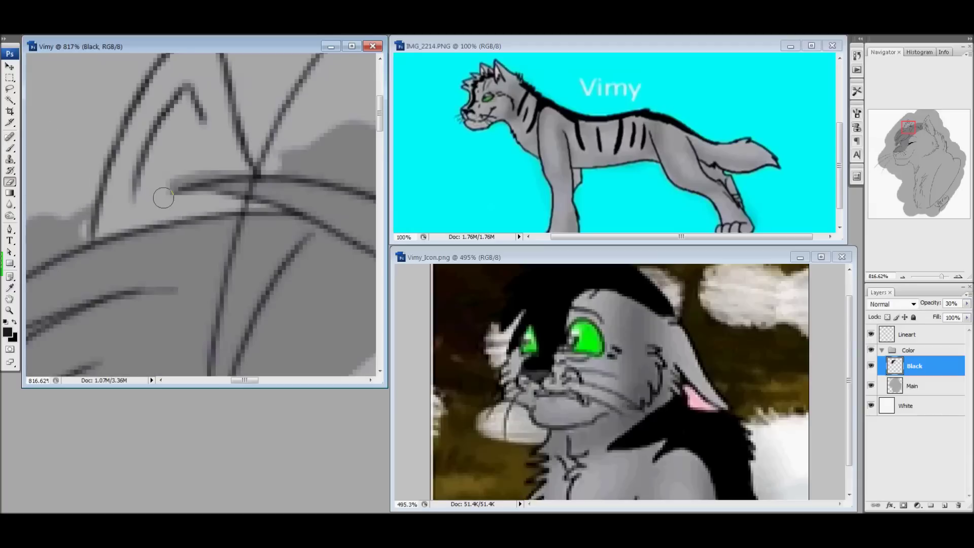
Step: Trim the edge of the black patch beside the closed eye with the eraser
{"action": "left_click", "coordinate": [913, 160]}
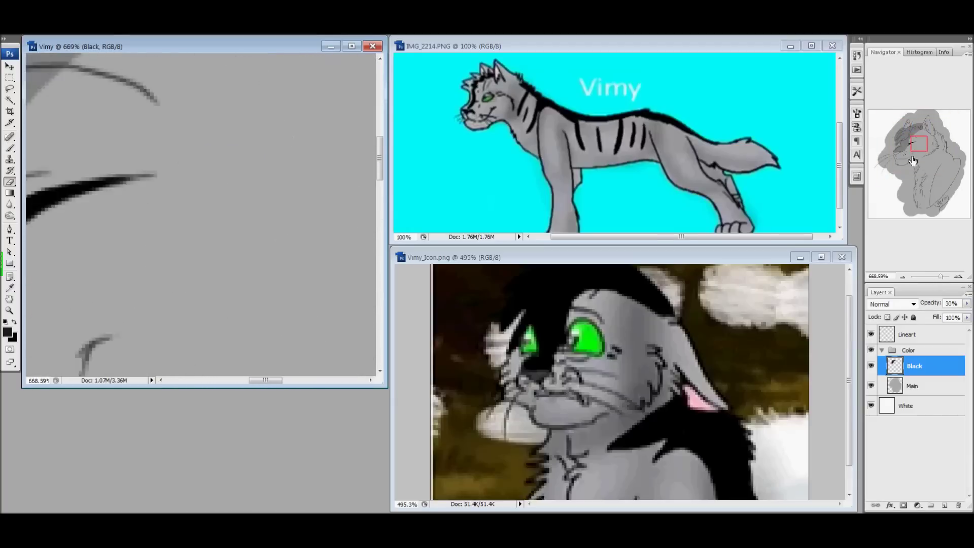
{"action": "left_click", "coordinate": [912, 160]}
{"action": "left_click_drag", "start_coordinate": [195, 244], "coordinate": [262, 252]}
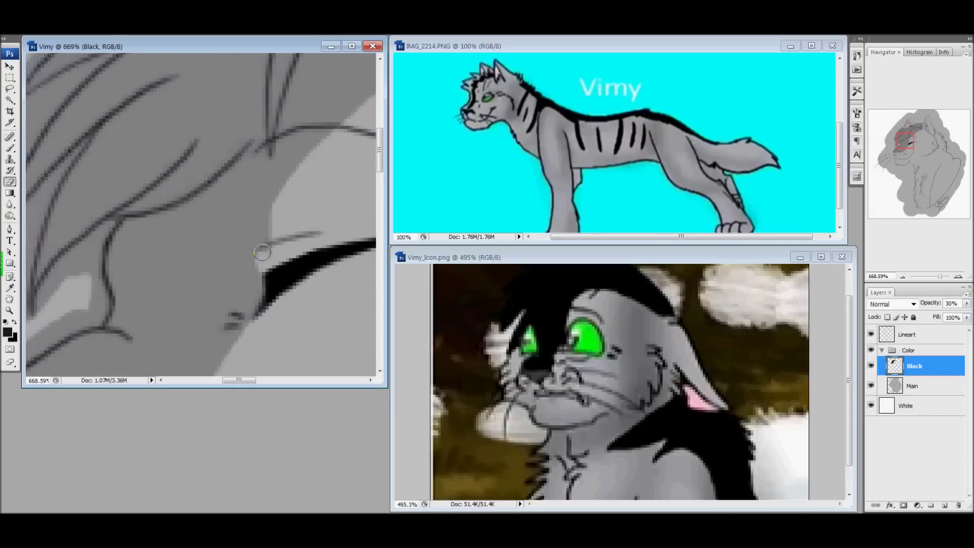
Step: Undo the last change and return the Black layer to 100% opacity, ready for painting with the Brush
{"action": "key", "text": "ctrl+minus"}
{"action": "key", "text": "ctrl+minus"}
{"action": "key", "text": "ctrl+minus"}
{"action": "key", "text": "ctrl+z"}
{"action": "key", "text": "ctrl+plus"}
{"action": "key", "text": "ctrl+plus"}
{"action": "key", "text": "b"}
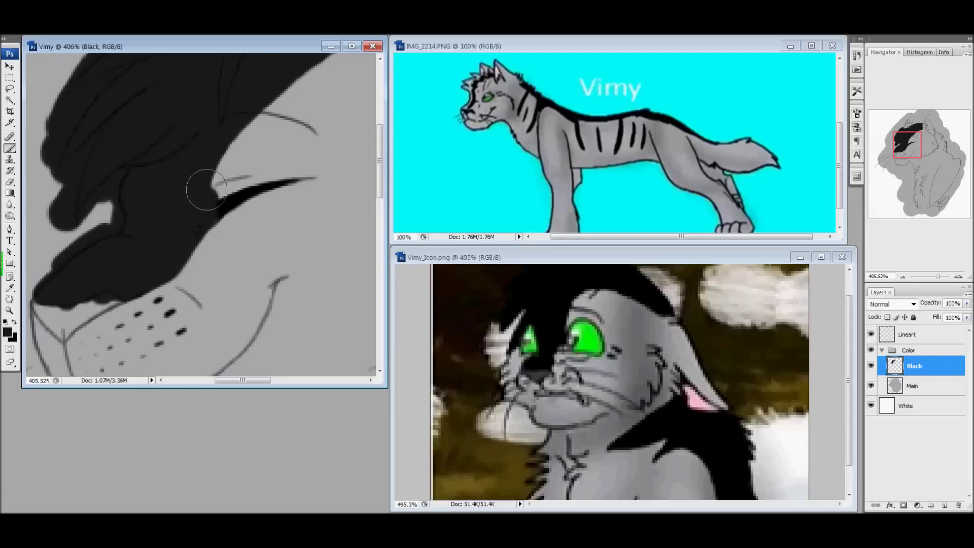
Step: Paint a thick black mane from behind the near ear down the nape to the shoulder and trim its lower edge
{"action": "left_click_drag", "start_coordinate": [939, 276], "coordinate": [933, 277]}
{"action": "left_click_drag", "start_coordinate": [208, 133], "coordinate": [272, 245]}
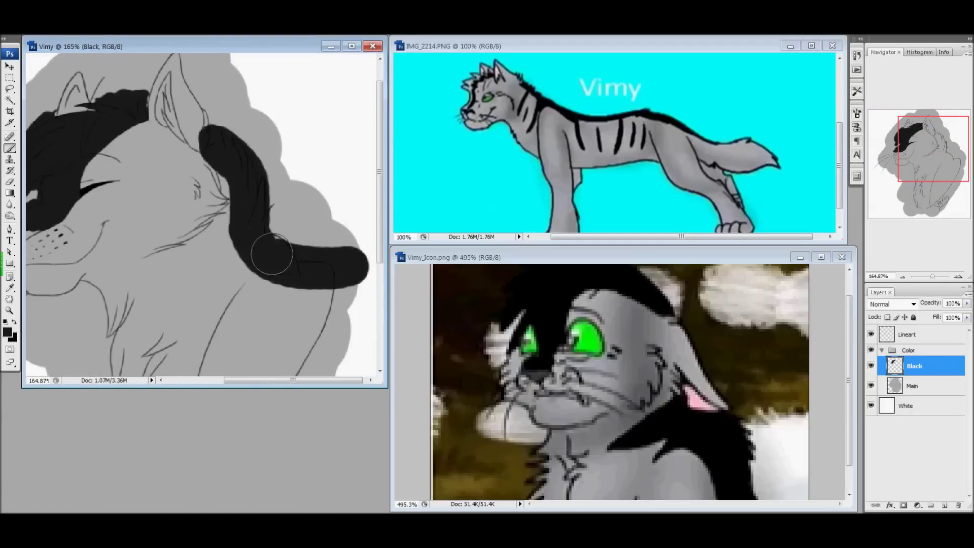
{"action": "left_click_drag", "start_coordinate": [223, 152], "coordinate": [284, 264]}
{"action": "key", "text": "e"}
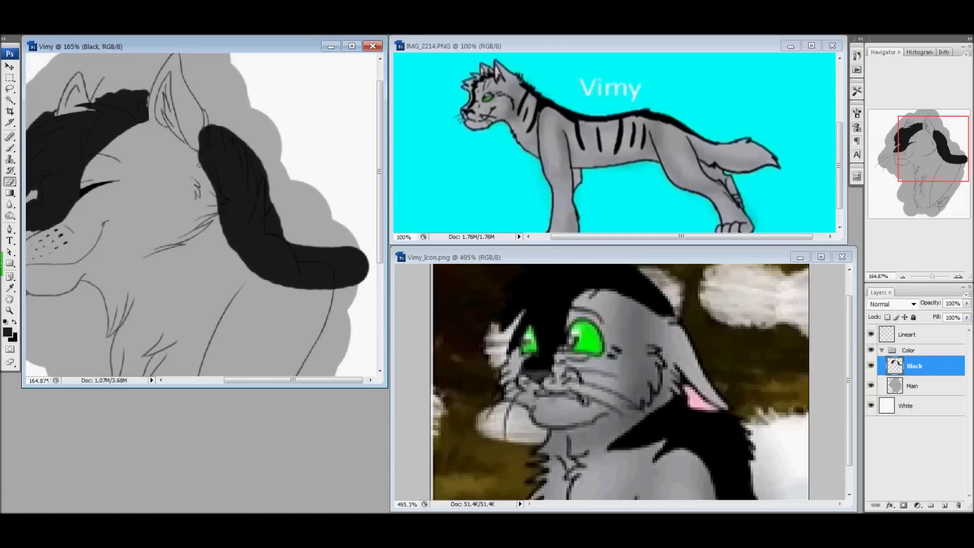
{"action": "left_click_drag", "start_coordinate": [223, 253], "coordinate": [239, 274]}
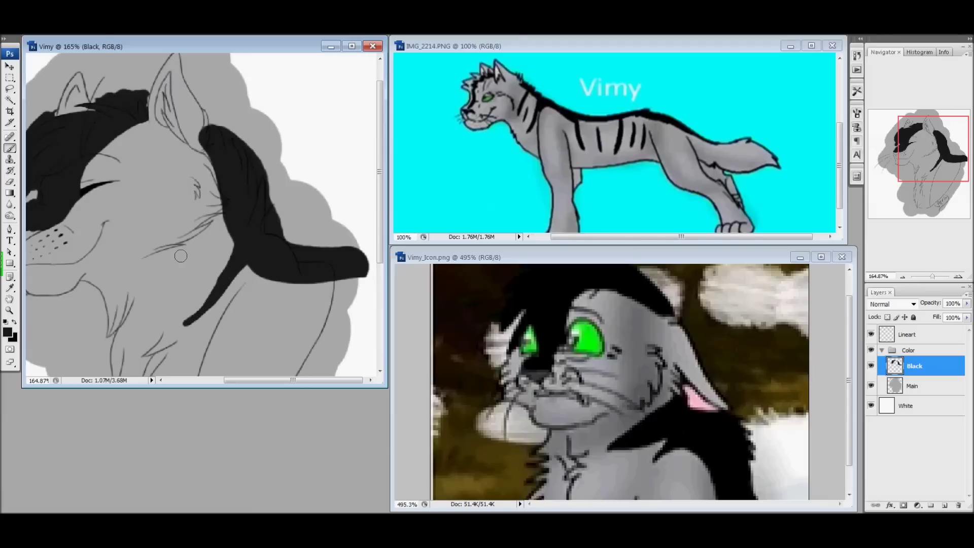
Step: Paint tapered black stripes across the cheek, neck and shoulder, branching off below the mane
{"action": "left_click_drag", "start_coordinate": [241, 256], "coordinate": [198, 326]}
{"action": "key", "text": "ctrl+z"}
{"action": "left_click_drag", "start_coordinate": [241, 256], "coordinate": [198, 327]}
{"action": "mouse_move", "coordinate": [222, 210]}
{"action": "left_mouse_down"}
{"action": "mouse_move", "coordinate": [183, 255]}
{"action": "mouse_move", "coordinate": [242, 224]}
{"action": "mouse_move", "coordinate": [200, 301]}
{"action": "left_mouse_up"}
{"action": "left_click_drag", "start_coordinate": [247, 170], "coordinate": [194, 227]}
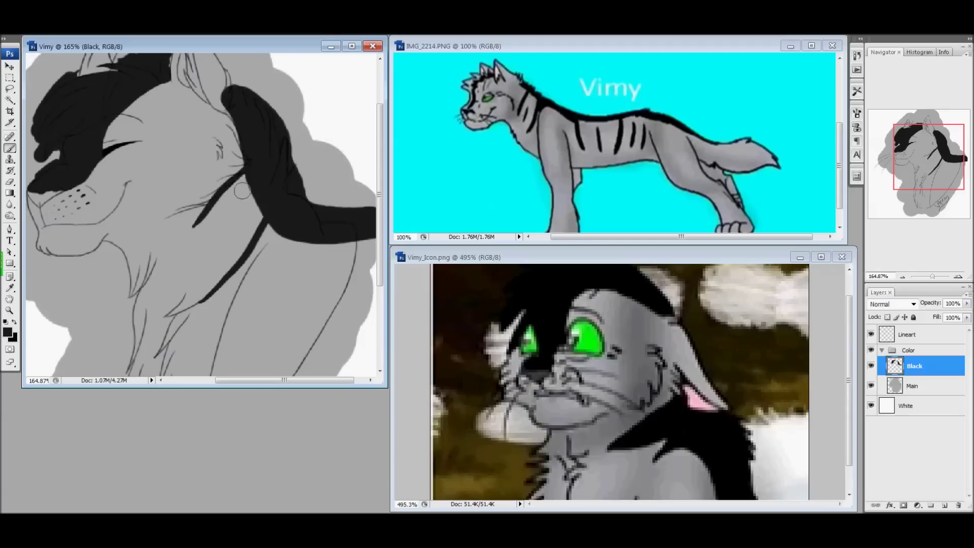
{"action": "left_click_drag", "start_coordinate": [332, 231], "coordinate": [320, 368]}
Step: Lower the Black layer's opacity to 34% and erase the mane's overspill at the base of the near ear
{"action": "left_click_drag", "start_coordinate": [932, 278], "coordinate": [908, 304]}
{"action": "key", "text": "e"}
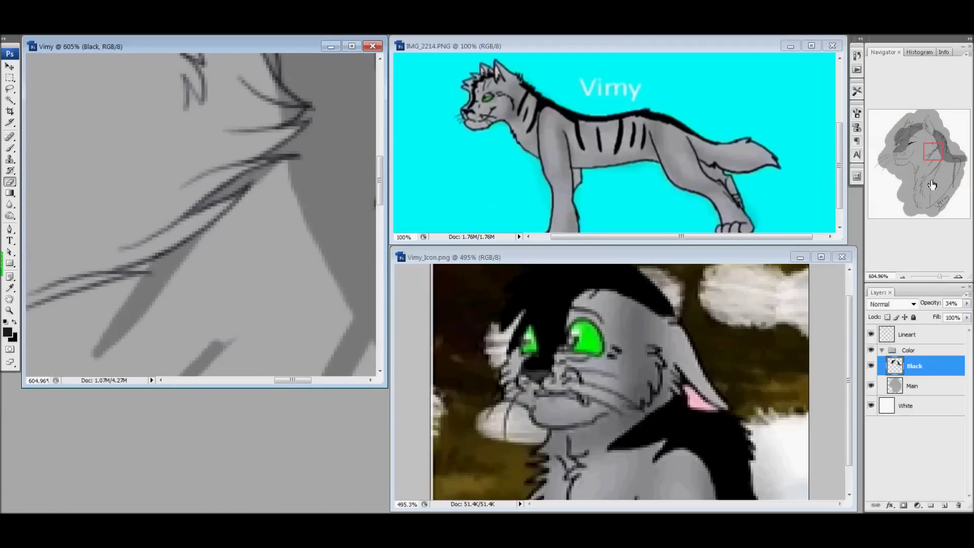
{"action": "scroll", "coordinate": [254, 183], "scroll_direction": "up", "scroll_amount": 3}
{"action": "scroll", "coordinate": [269, 239], "scroll_direction": "up", "scroll_amount": 2}
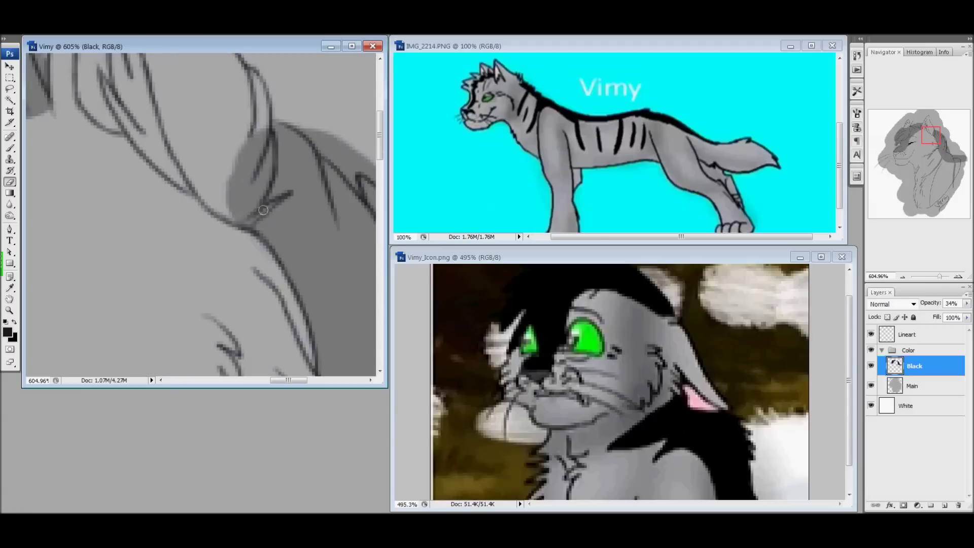
{"action": "left_click_drag", "start_coordinate": [238, 220], "coordinate": [240, 186]}
{"action": "key", "text": "ctrl+0"}
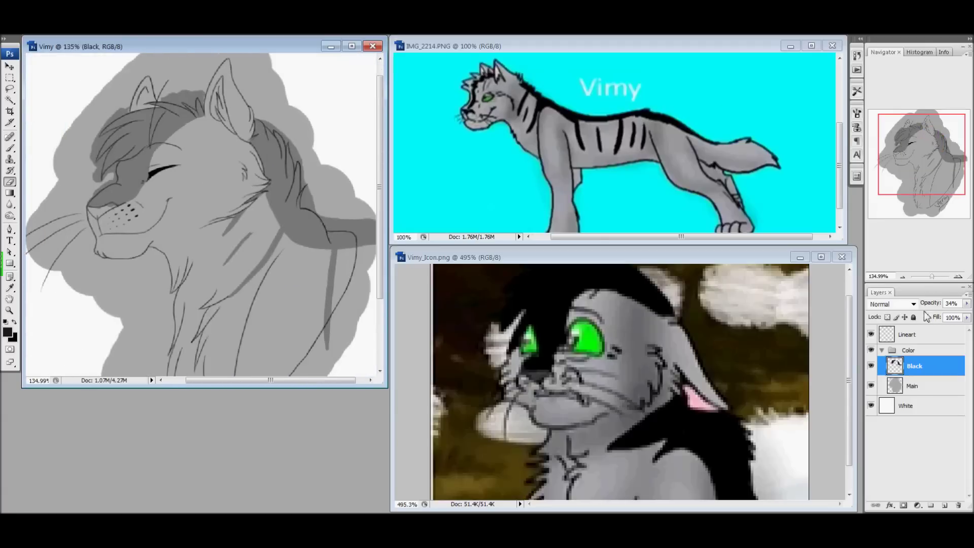
Step: Return the Black layer to 100% opacity and paint the nose dark grey on a new layer
{"action": "left_click_drag", "start_coordinate": [967, 303], "coordinate": [952, 330]}
{"action": "key", "text": "ctrl+shift+alt+n"}
{"action": "left_click", "coordinate": [10, 147]}
{"action": "scroll", "coordinate": [68, 207], "scroll_direction": "up", "scroll_amount": 4}
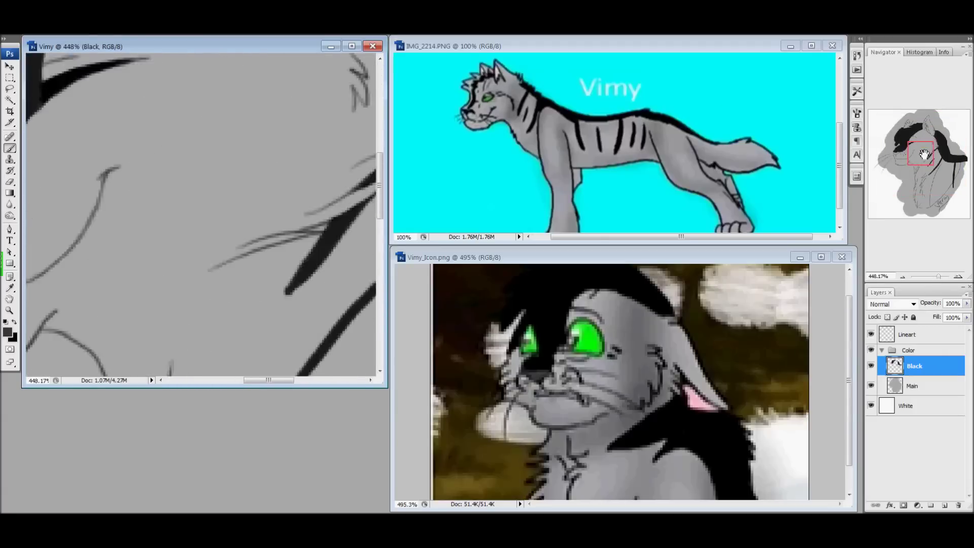
{"action": "scroll", "coordinate": [159, 229], "scroll_direction": "up", "scroll_amount": 2}
{"action": "mouse_move", "coordinate": [153, 228]}
{"action": "left_mouse_down"}
{"action": "mouse_move", "coordinate": [235, 191]}
{"action": "mouse_move", "coordinate": [107, 224]}
{"action": "left_mouse_up"}
Step: Paint two short black marks beside the outer corner of the closed eye on the Black layer
{"action": "key", "text": "alt+bracketleft"}
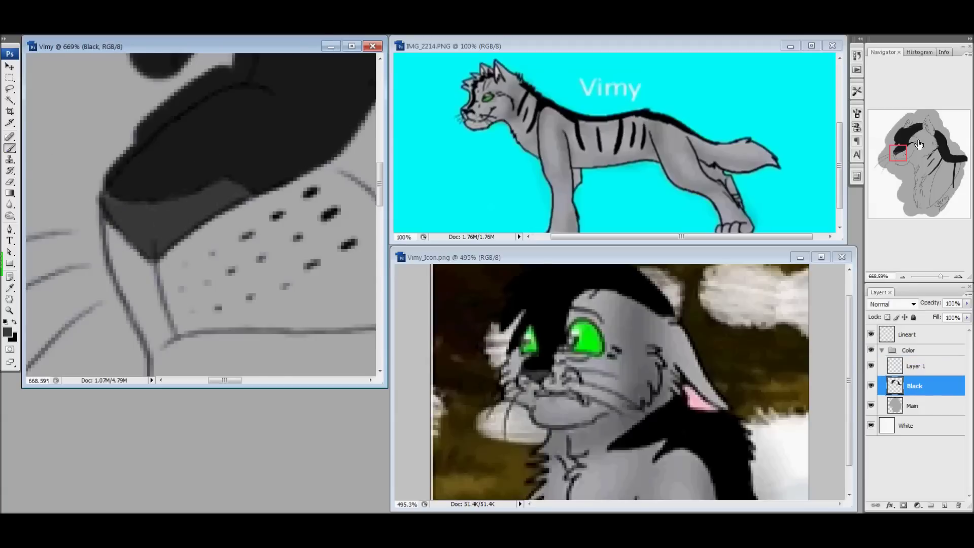
{"action": "left_click_drag", "start_coordinate": [162, 192], "coordinate": [198, 237]}
{"action": "key", "text": "ctrl+z"}
{"action": "left_click_drag", "start_coordinate": [201, 185], "coordinate": [263, 189]}
{"action": "left_click_drag", "start_coordinate": [208, 203], "coordinate": [266, 216]}
Step: Rename the new nose layer as "Nose and inside ear"
{"action": "left_click_drag", "start_coordinate": [939, 277], "coordinate": [932, 277]}
{"action": "double_click", "coordinate": [916, 366]}
{"action": "type", "text": "Nose a"}
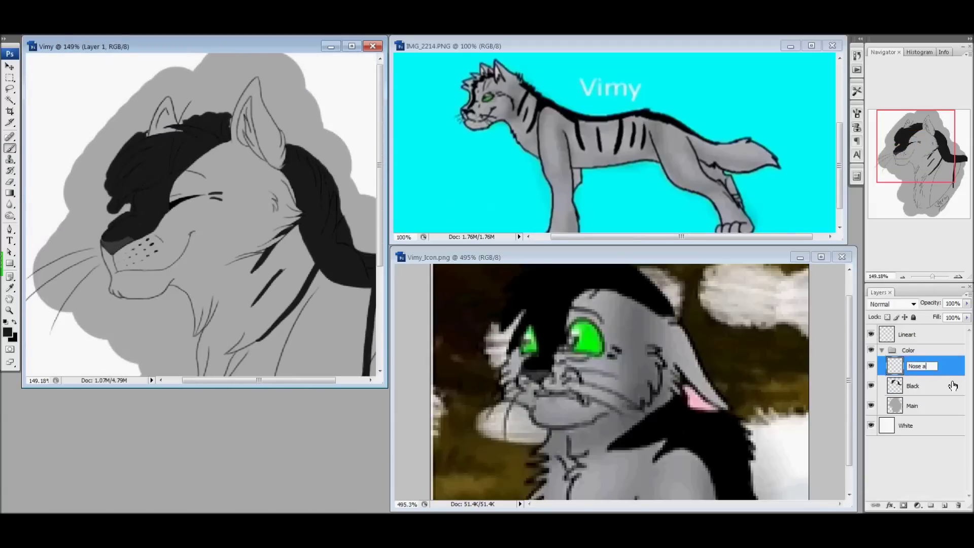
Step: Paint the inside of the near ear pink and close both reference images
{"action": "type", "text": "b"}
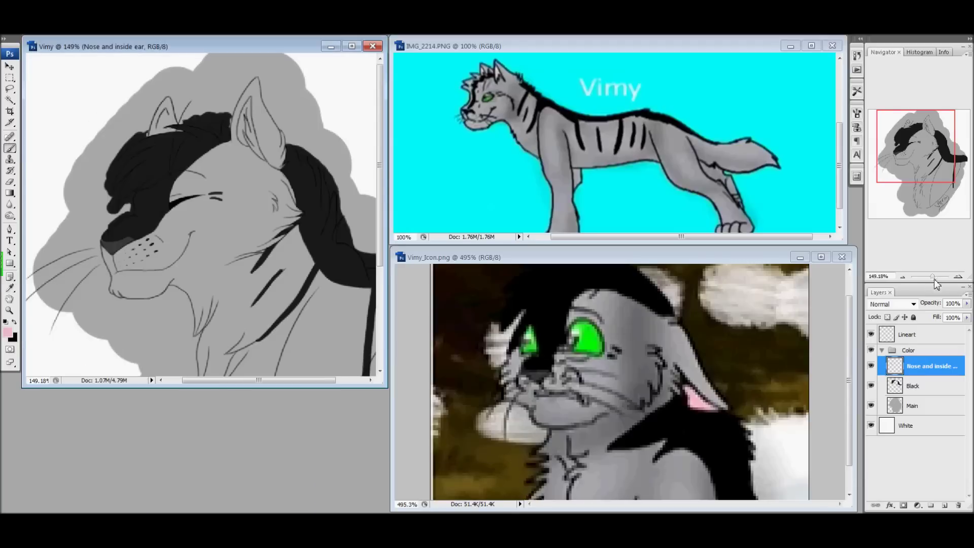
{"action": "left_click_drag", "start_coordinate": [145, 56], "coordinate": [273, 174]}
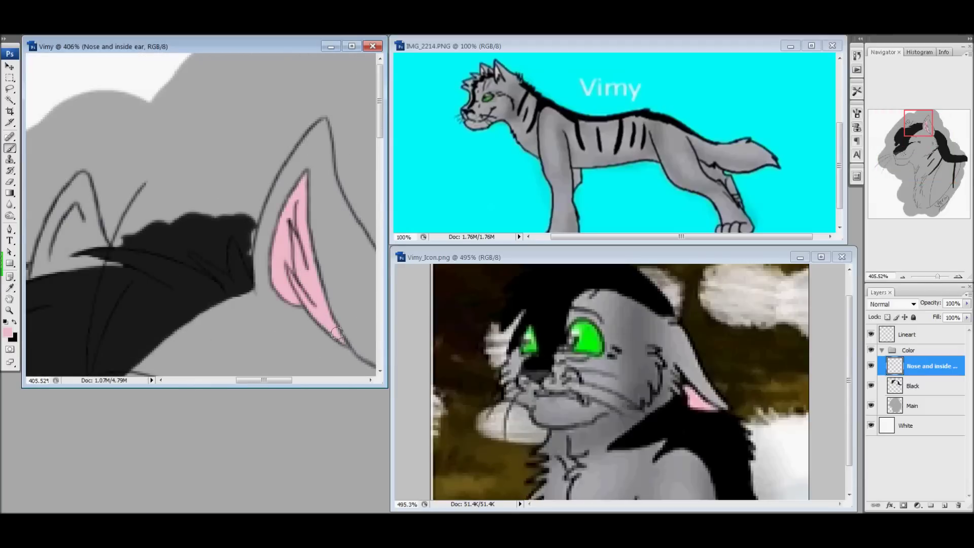
{"action": "key", "text": "ctrl+0"}
{"action": "left_click", "coordinate": [842, 257]}
{"action": "left_click", "coordinate": [833, 45]}
Step: Select the area outside the cat's outline on the Lineart layer with the Magic Wand
{"action": "left_click", "coordinate": [908, 335]}
{"action": "key", "text": "w"}
{"action": "left_click", "coordinate": [76, 305]}
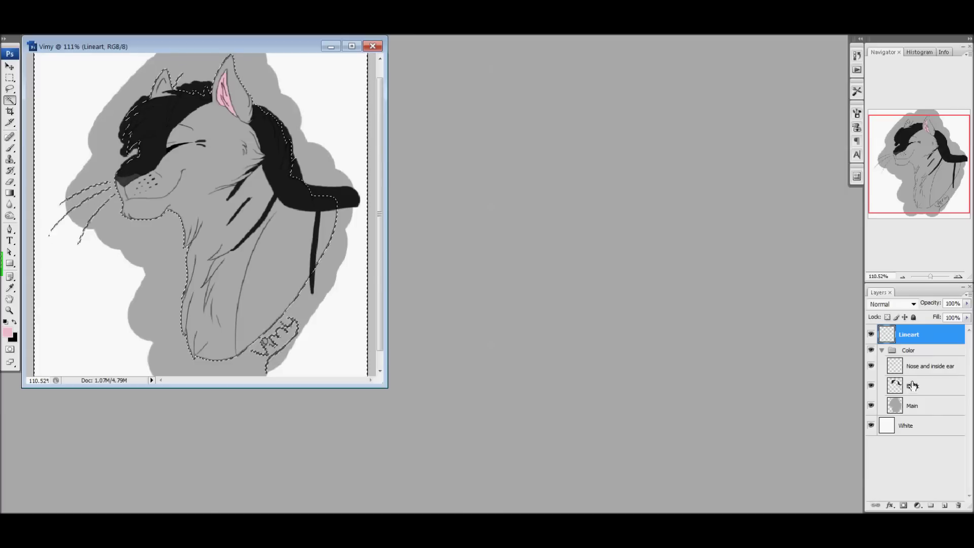
{"action": "left_click", "coordinate": [913, 406]}
{"action": "scroll", "coordinate": [228, 338], "scroll_direction": "down", "scroll_amount": 1}
{"action": "scroll", "coordinate": [228, 338], "scroll_direction": "up", "scroll_amount": 3}
{"action": "left_click", "coordinate": [897, 335]}
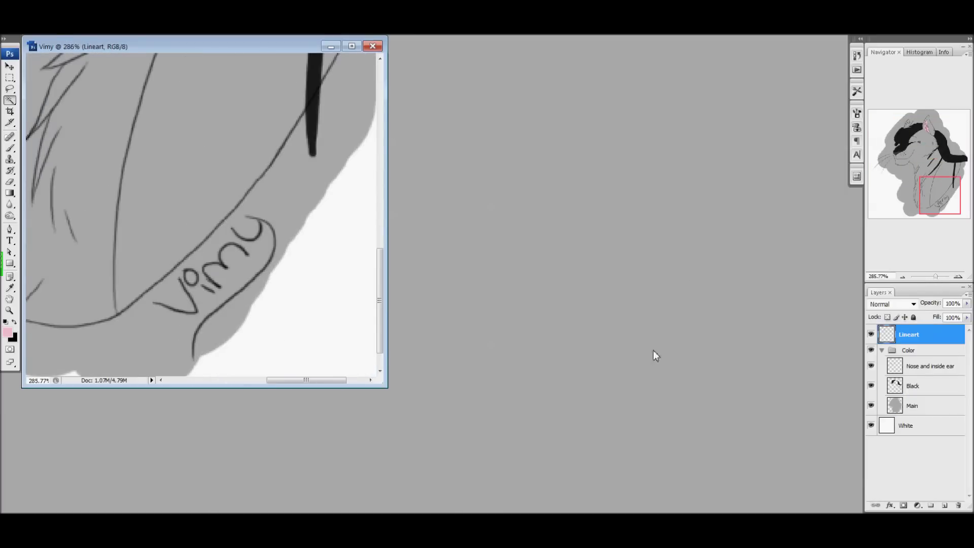
Step: Delete the color outside the outline from the Main and Black layers and clear the selection
{"action": "key", "text": "ctrl+0"}
{"action": "key", "text": "e"}
{"action": "key", "text": "Delete"}
{"action": "key", "text": "alt+bracketright"}
{"action": "key", "text": "Delete"}
{"action": "key", "text": "ctrl+d"}
{"action": "key", "text": "alt+bracketleft"}
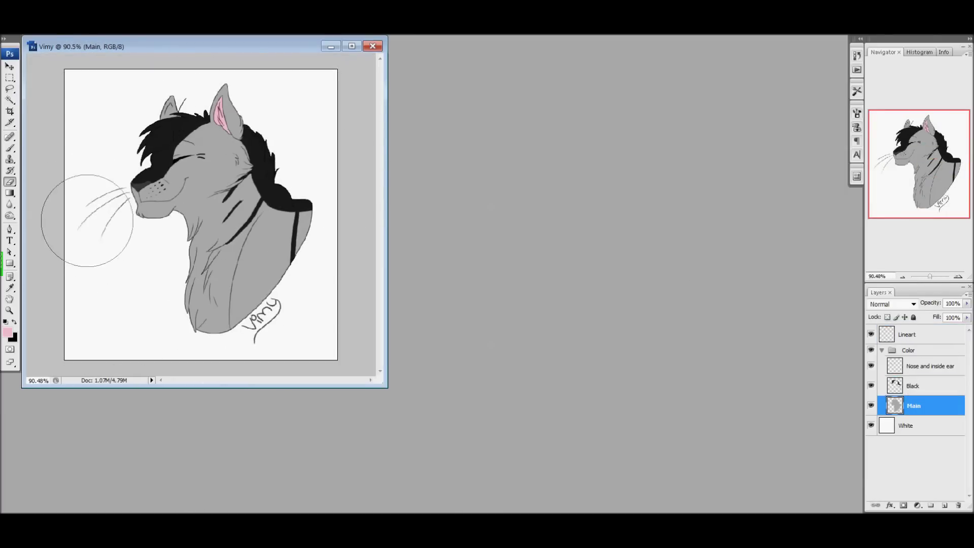
Step: Inspect the edges of the grey base and black markings around the hairline and signature, temporarily hiding the Black layer
{"action": "left_click_drag", "start_coordinate": [931, 276], "coordinate": [943, 279]}
{"action": "key", "text": "alt+bracketright"}
{"action": "key", "text": "alt+bracketleft"}
{"action": "left_click", "coordinate": [871, 386]}
{"action": "left_click_drag", "start_coordinate": [892, 141], "coordinate": [918, 131]}
{"action": "left_click", "coordinate": [871, 386]}
{"action": "key", "text": "alt+bracketright"}
{"action": "key", "text": "0"}
{"action": "key", "text": "alt+bracketleft"}
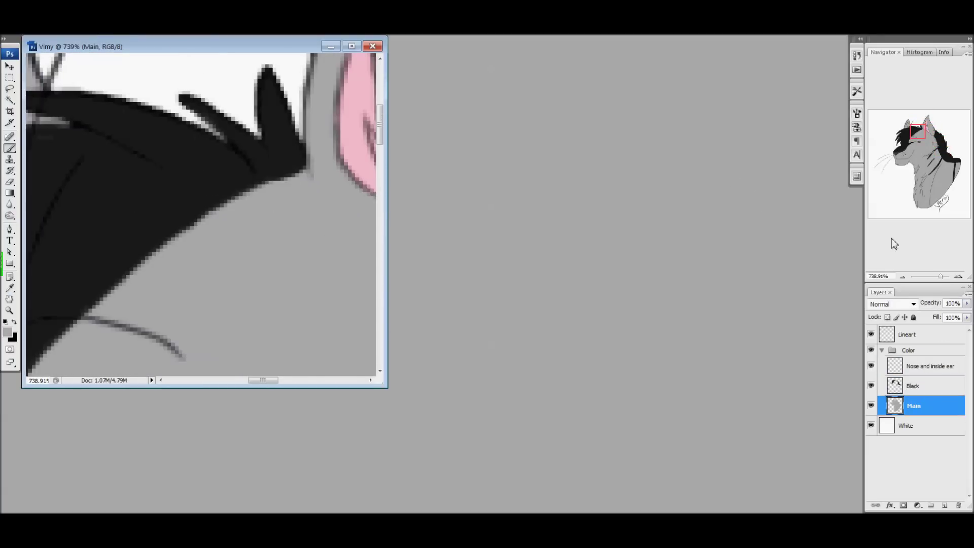
{"action": "key", "text": "ctrl+minus"}
{"action": "left_click_drag", "start_coordinate": [916, 173], "coordinate": [963, 217]}
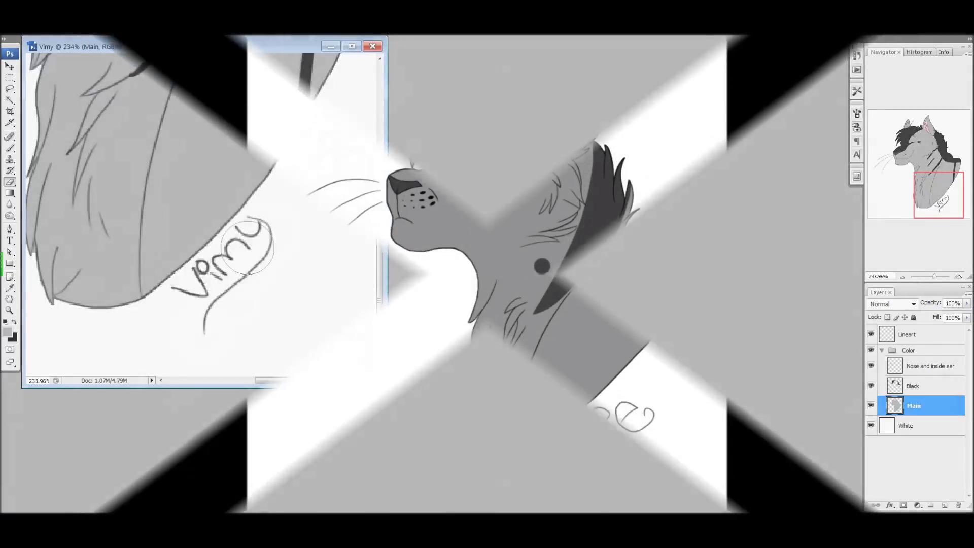